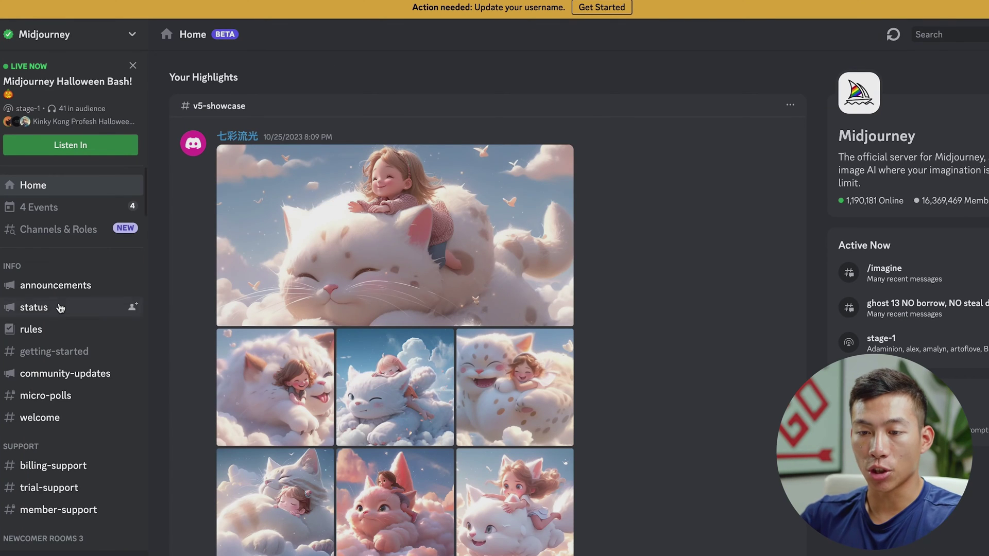
pyautogui.click(51, 354)
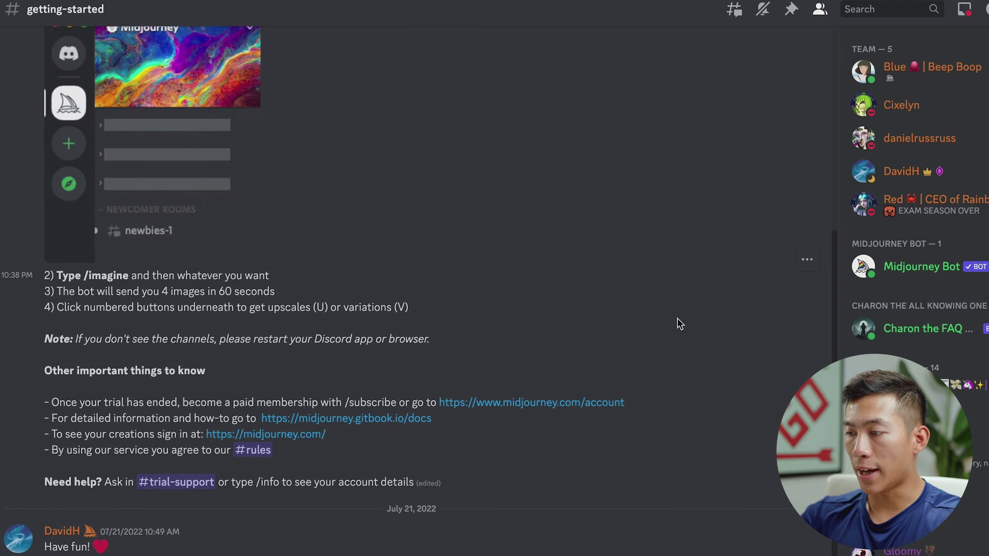
pyautogui.click(925, 272)
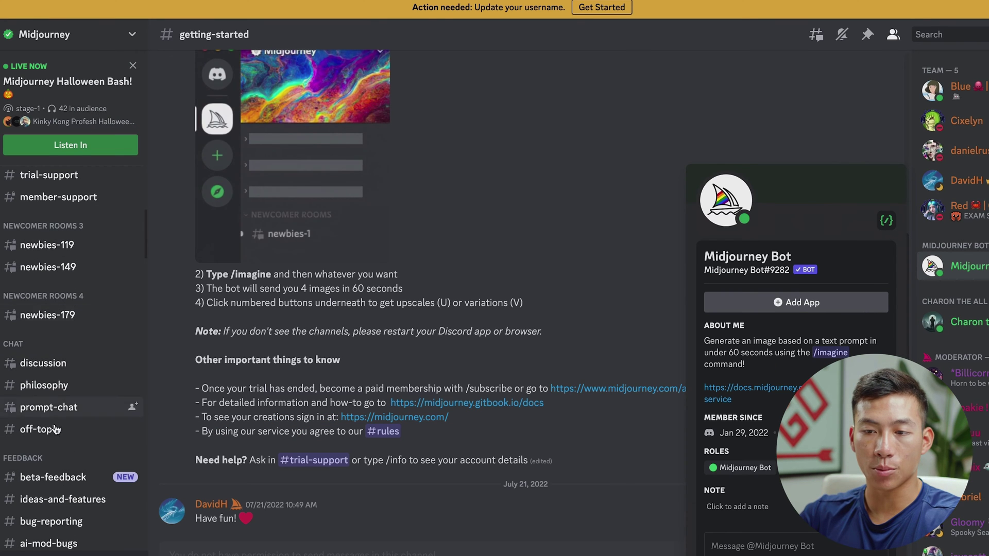
pyautogui.click(57, 267)
pyautogui.scroll(-20, 551, 279)
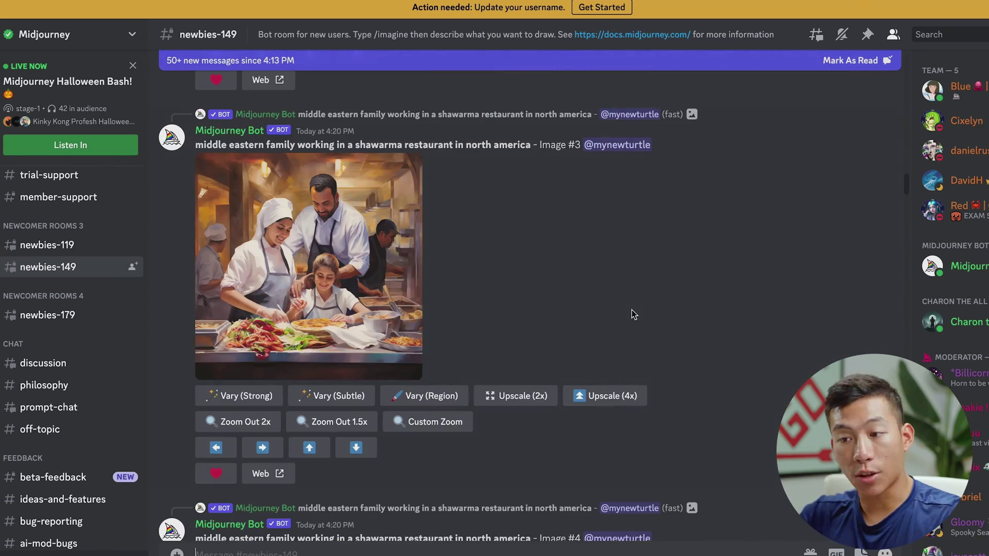
pyautogui.scroll(-14, 632, 310)
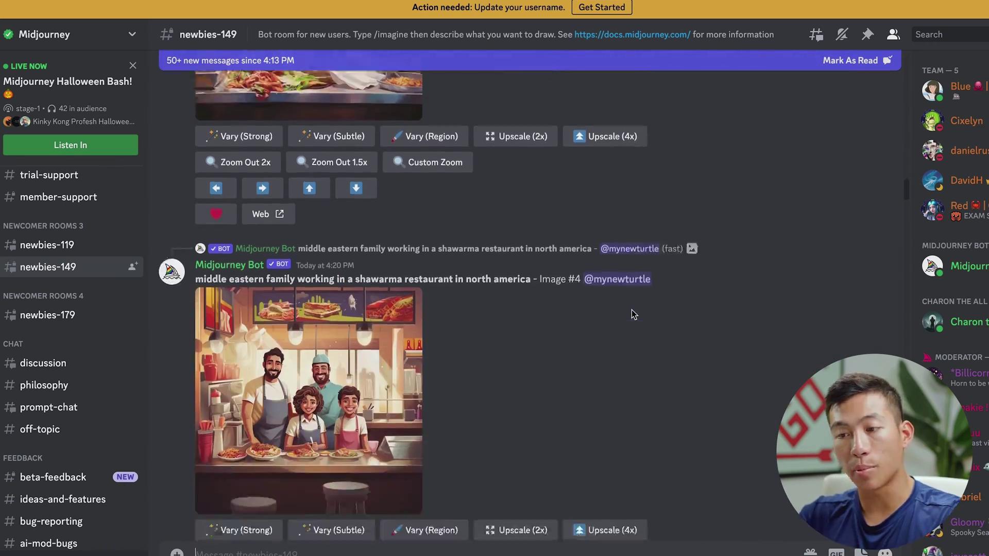
pyautogui.scroll(-10, 631, 310)
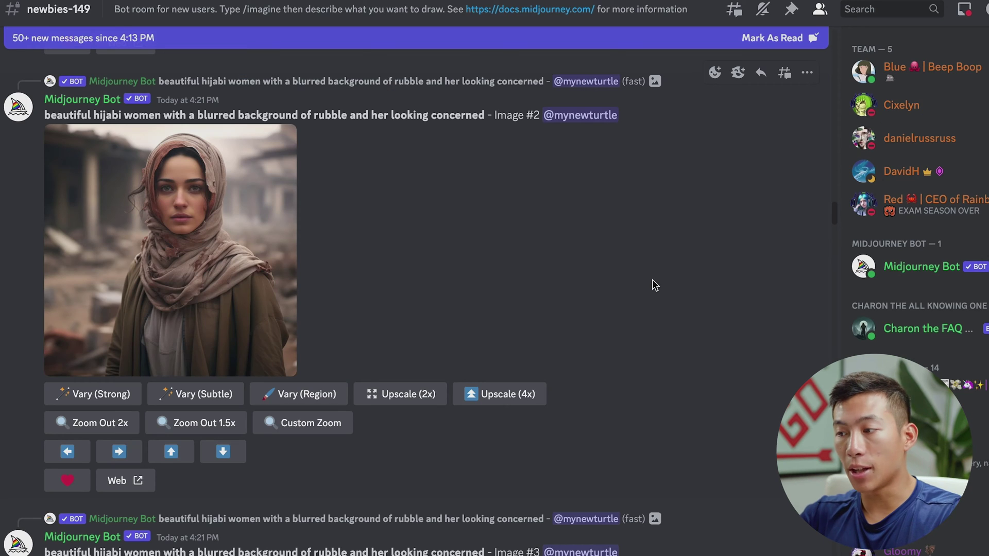
pyautogui.click(910, 268)
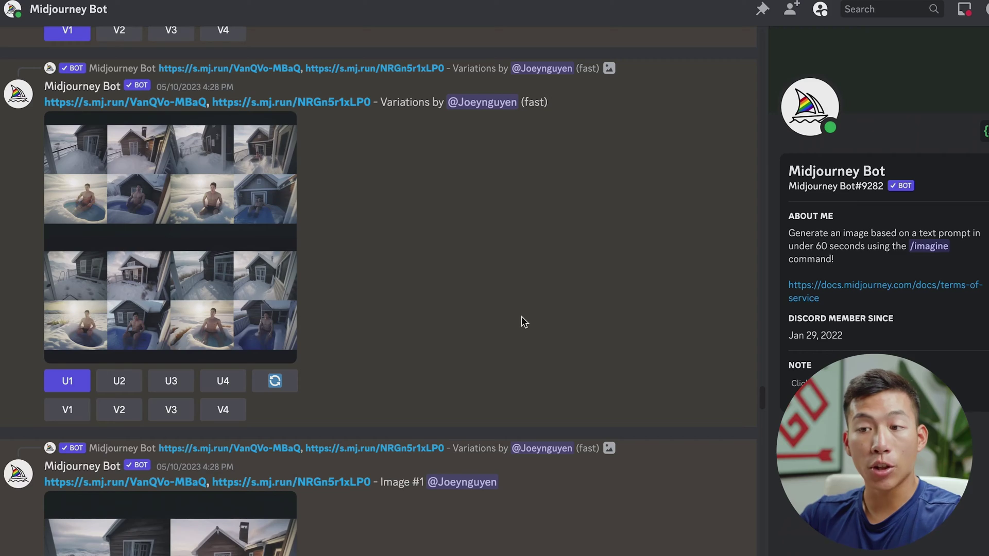
# - Scroll back through the bot DM to the earlier snowy arctic wooden lodge ice bath grids
pyautogui.scroll(15, 522, 316)
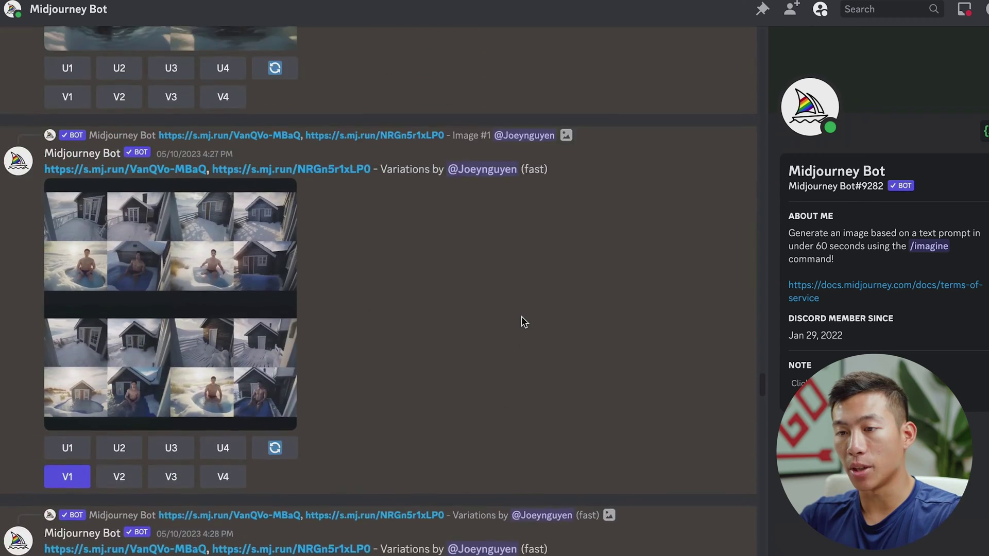
pyautogui.scroll(20, 522, 317)
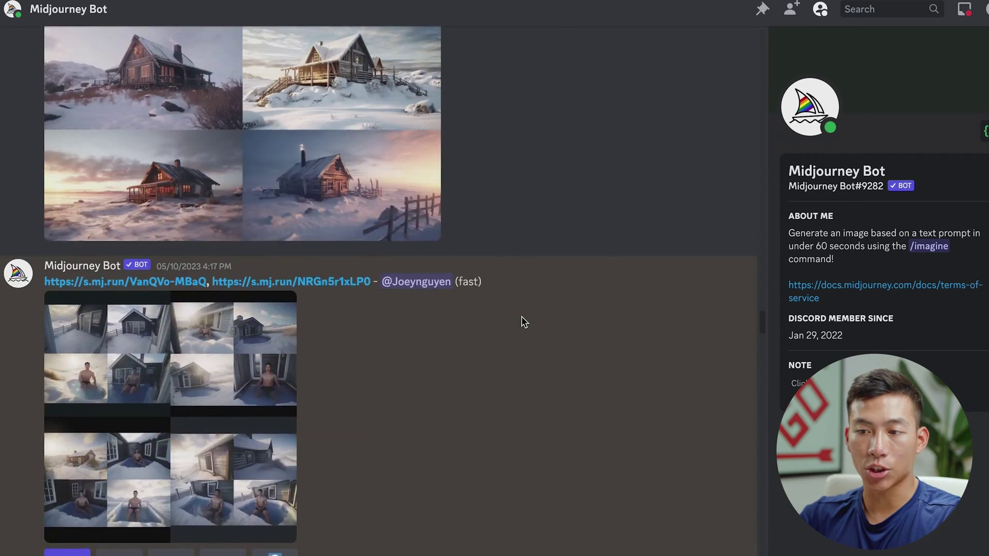
pyautogui.scroll(20, 521, 317)
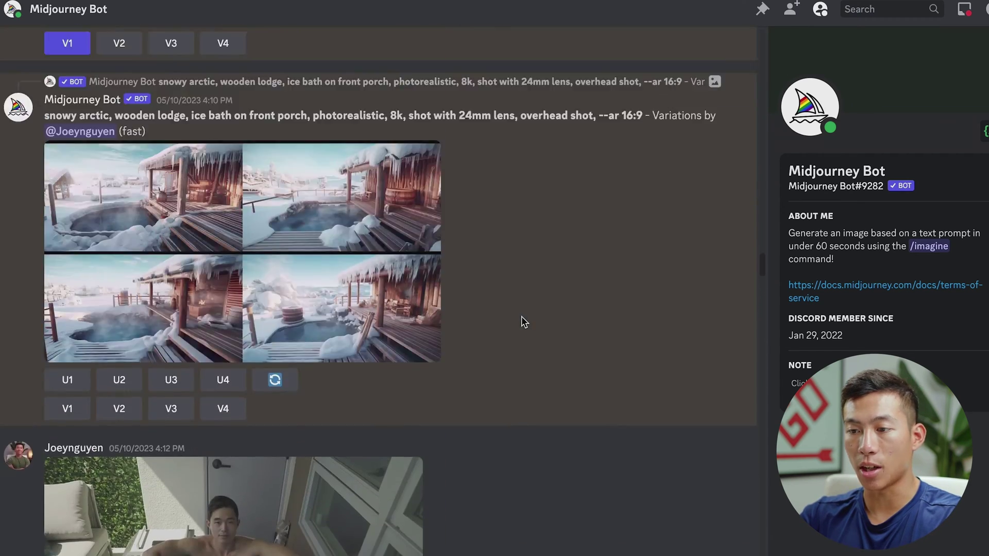
pyautogui.scroll(5, 521, 317)
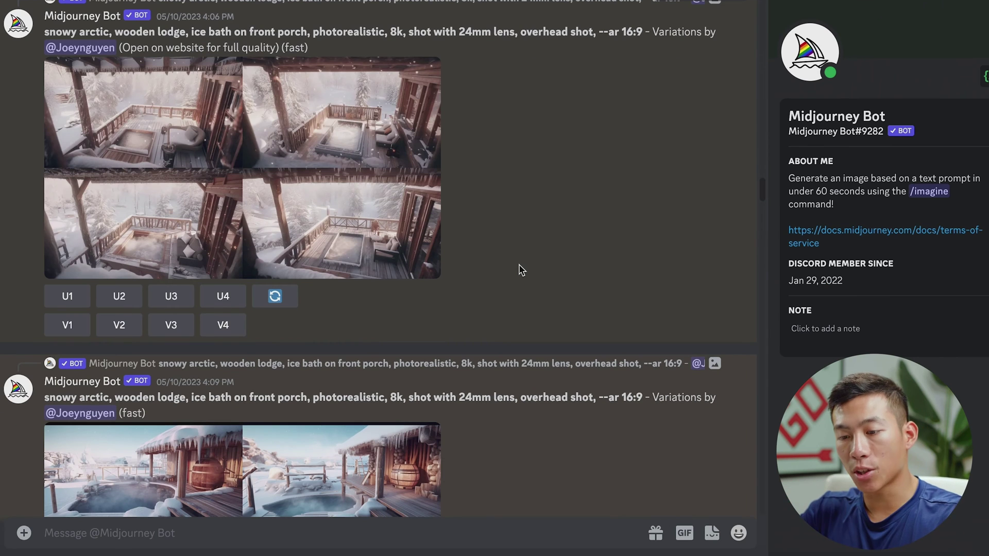
# - Start a /imagine command in the message to Midjourney Bot
pyautogui.click(185, 535)
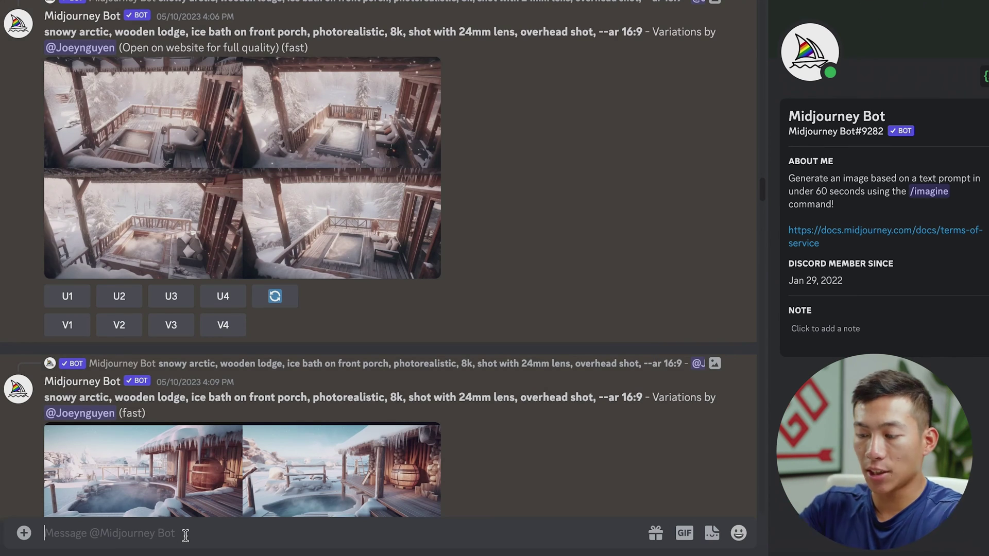
pyautogui.write('/imag')
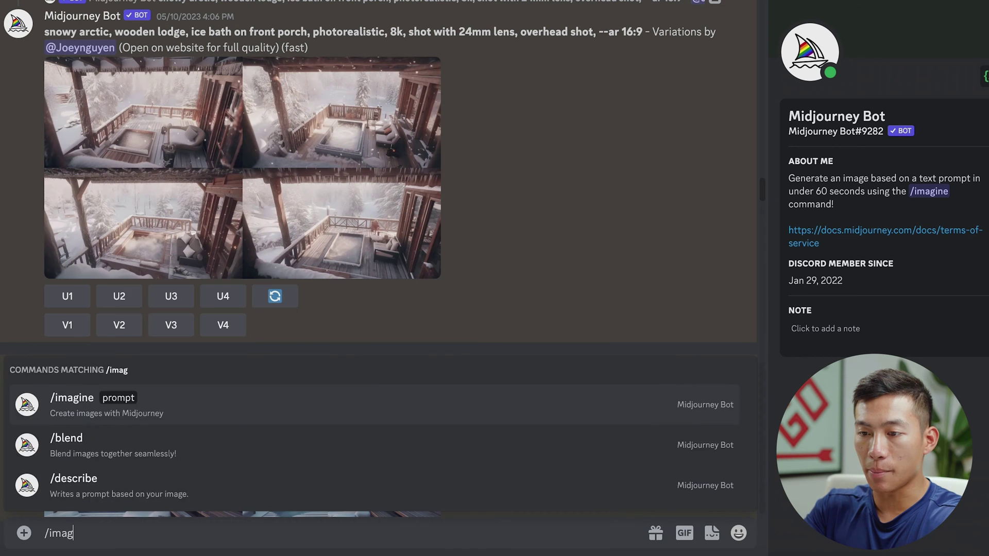
pyautogui.press('Tab')
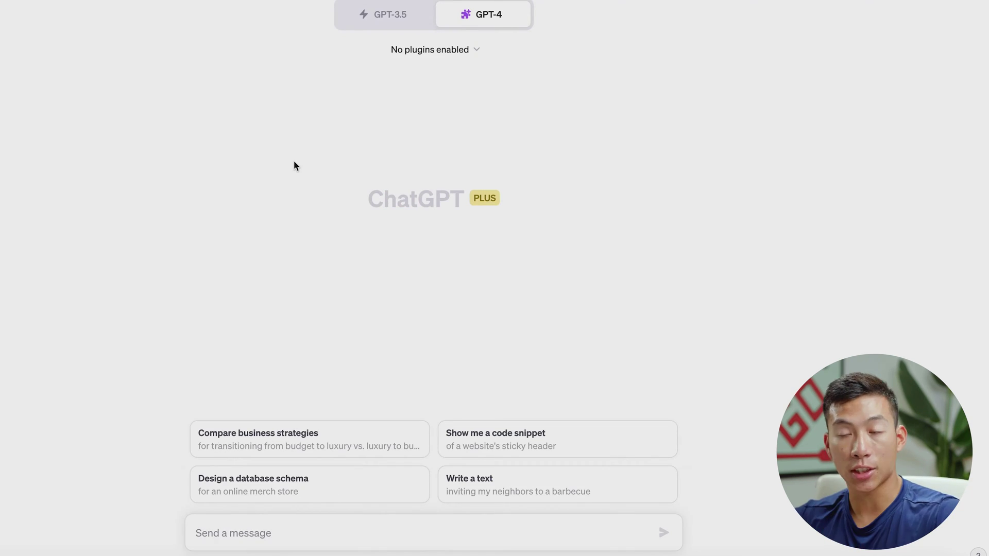
# - Switch GPT-4 to Plugins mode and enable the Photorealistic plugin
pyautogui.moveTo(484, 32)
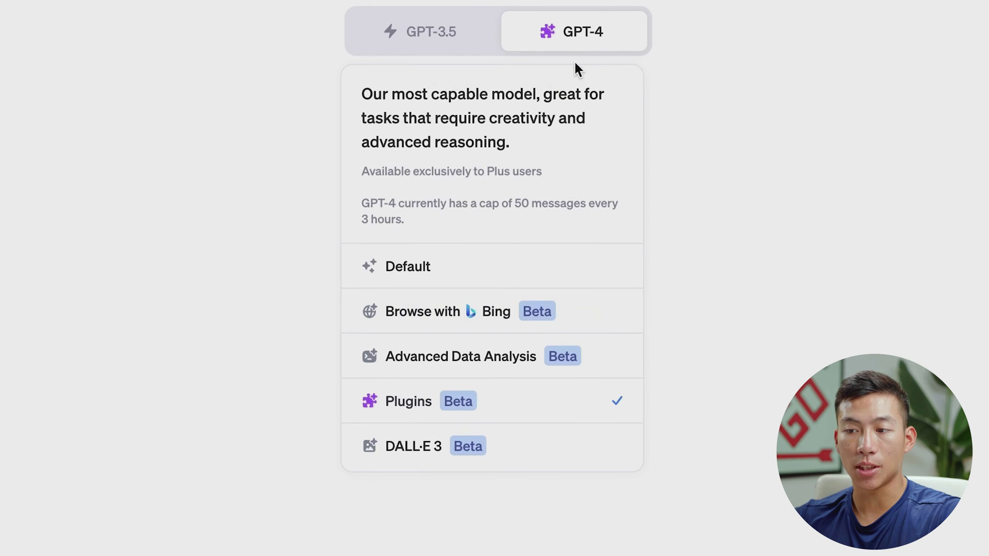
pyautogui.click(463, 402)
pyautogui.click(494, 85)
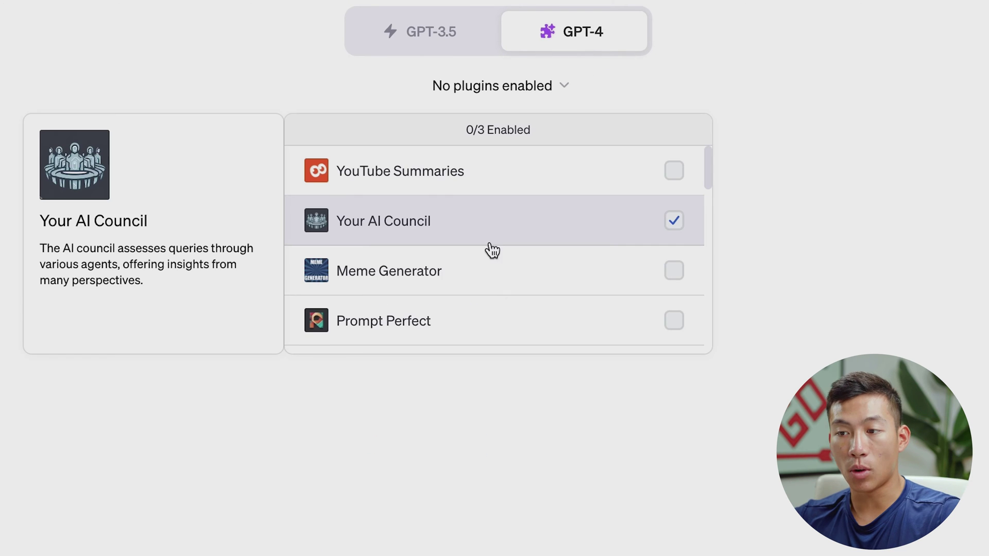
pyautogui.scroll(-10, 494, 215)
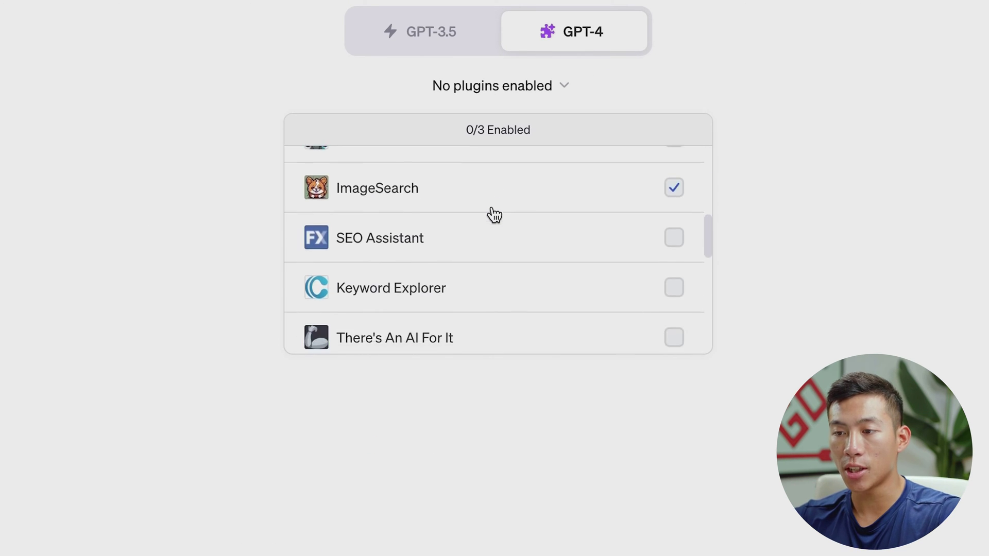
pyautogui.click(431, 241)
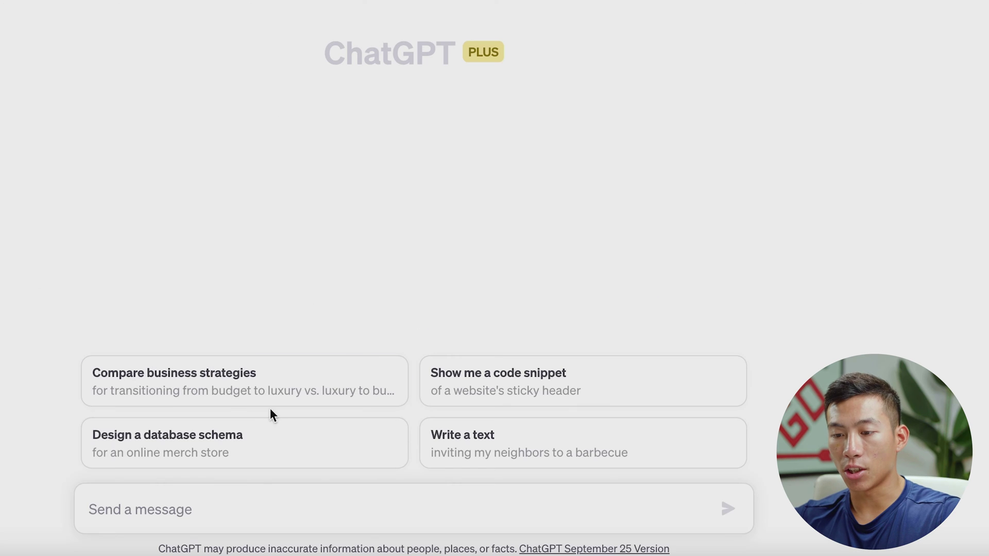
# - Ask ChatGPT for a Midjourney prompt of a celebrity-lookalike dog and select Prompt Option 1
pyautogui.click(219, 505)
pyautogui.write('create')
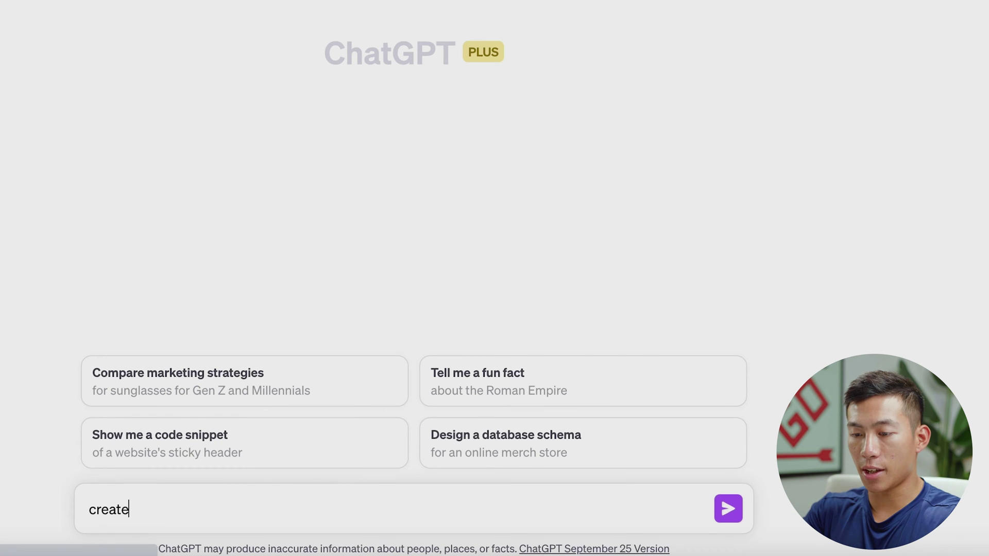
pyautogui.write(' a midjourney prompt to cr')
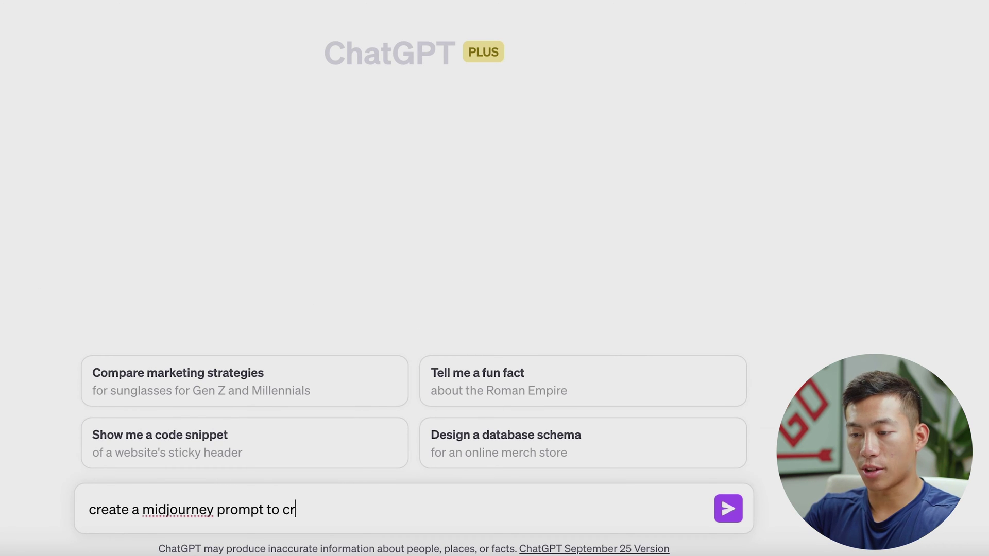
pyautogui.write('eate a picture of a do')
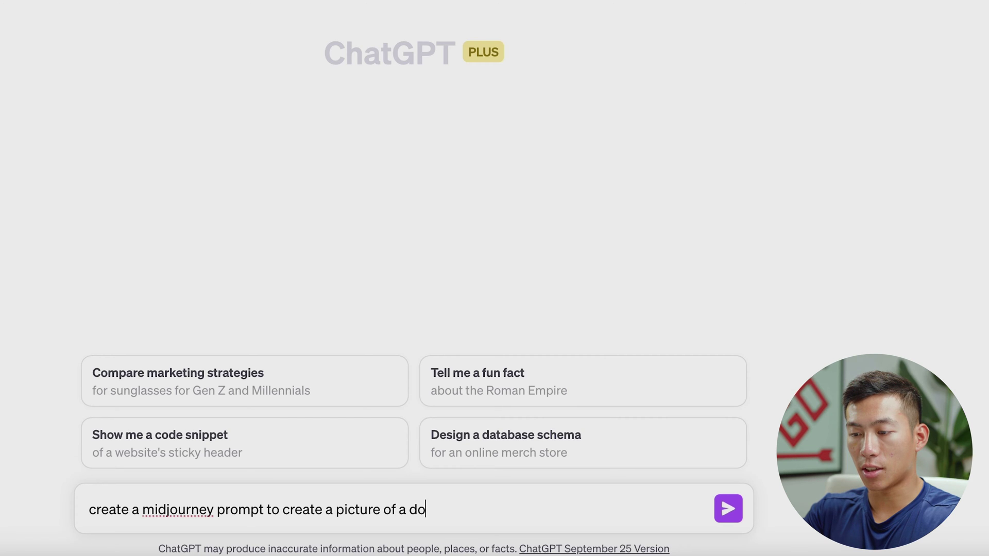
pyautogui.write('g that looks like elon mus')
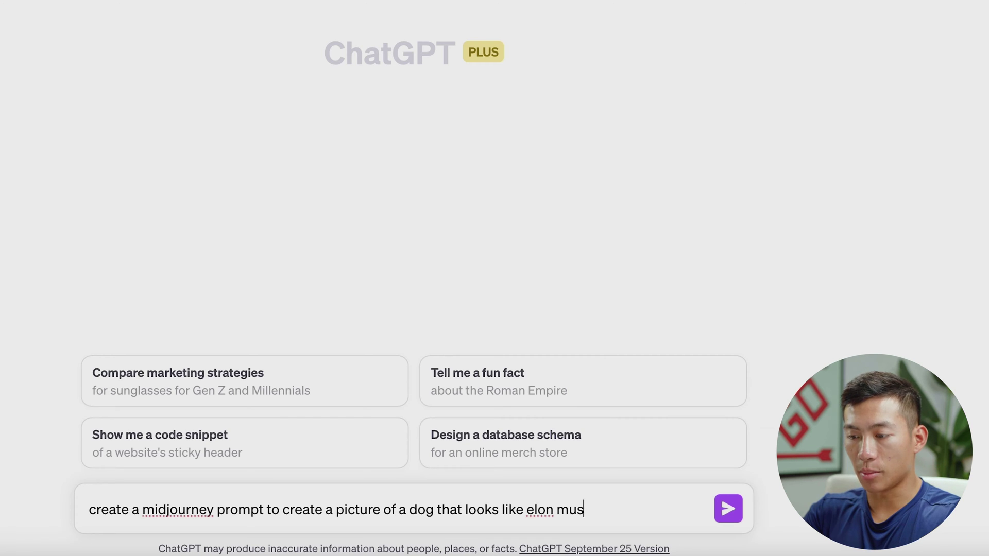
pyautogui.write('k')
pyautogui.press('Return')
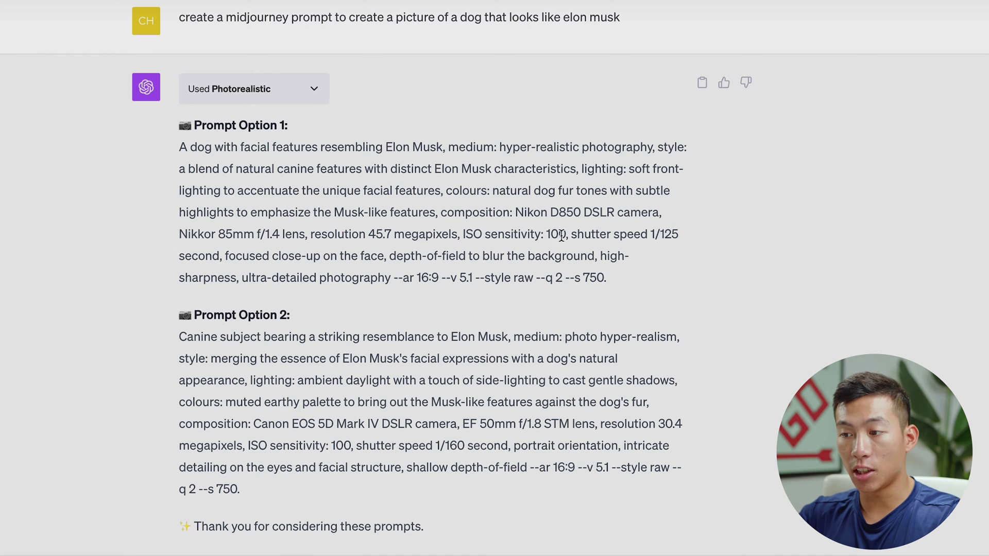
pyautogui.moveTo(602, 281); pyautogui.dragTo(176, 151)
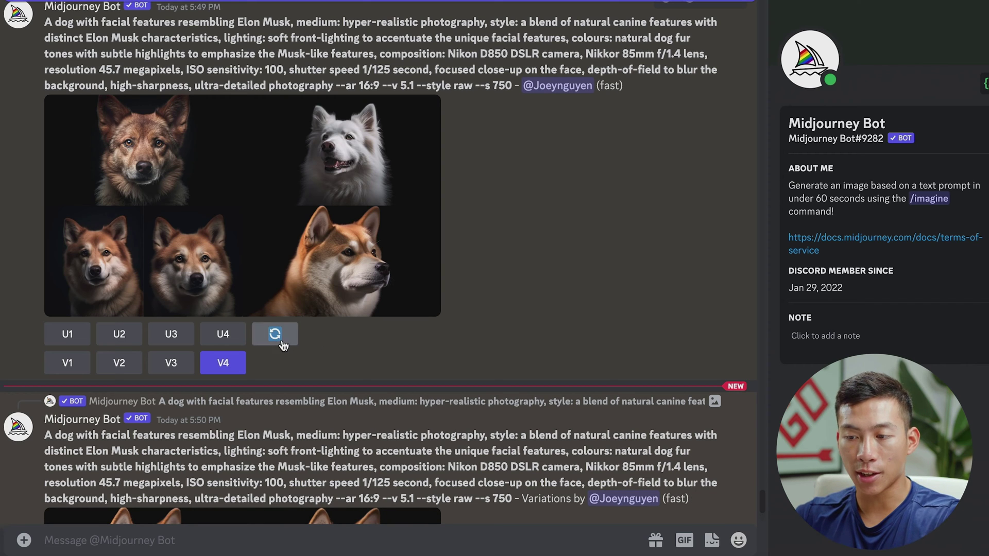
pyautogui.scroll(-5, 521, 379)
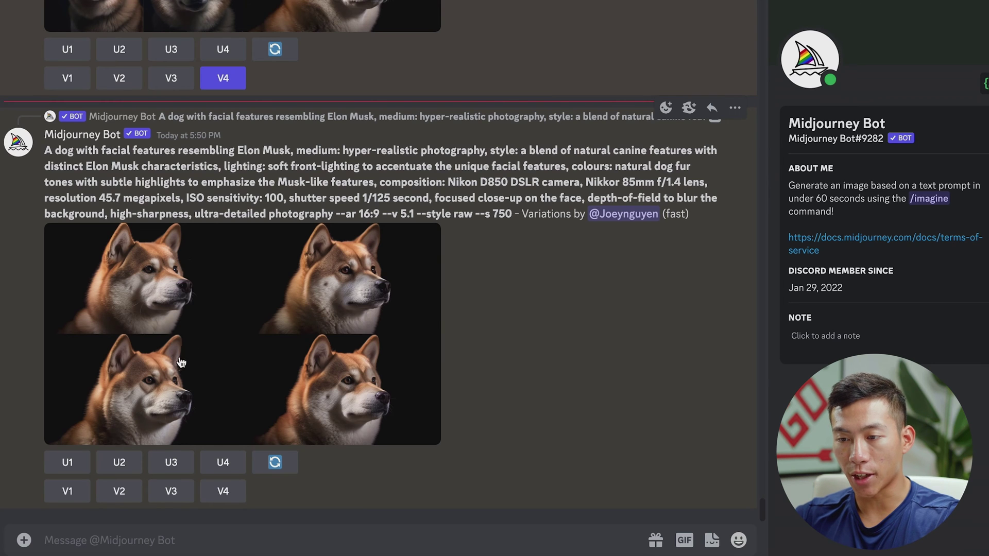
pyautogui.click(230, 371)
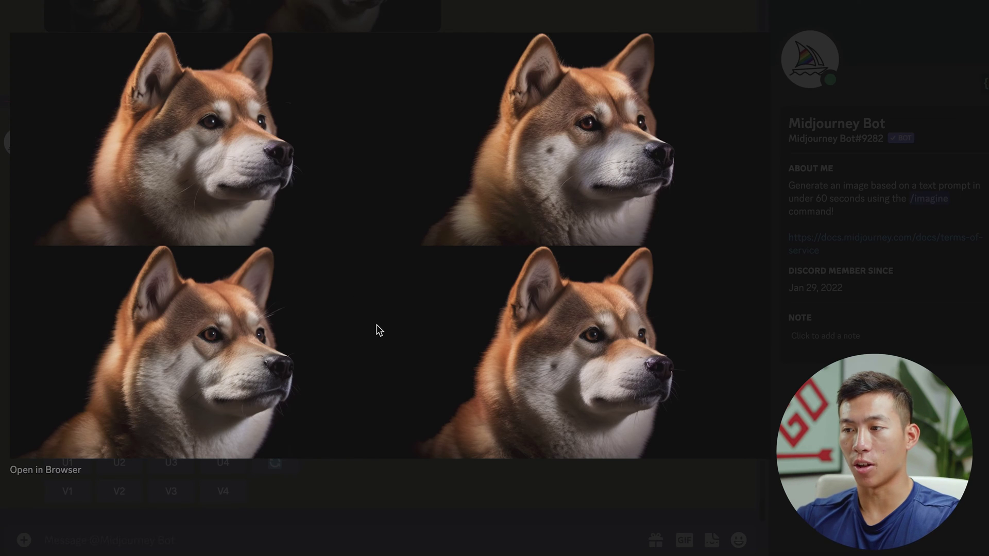
pyautogui.press('Escape')
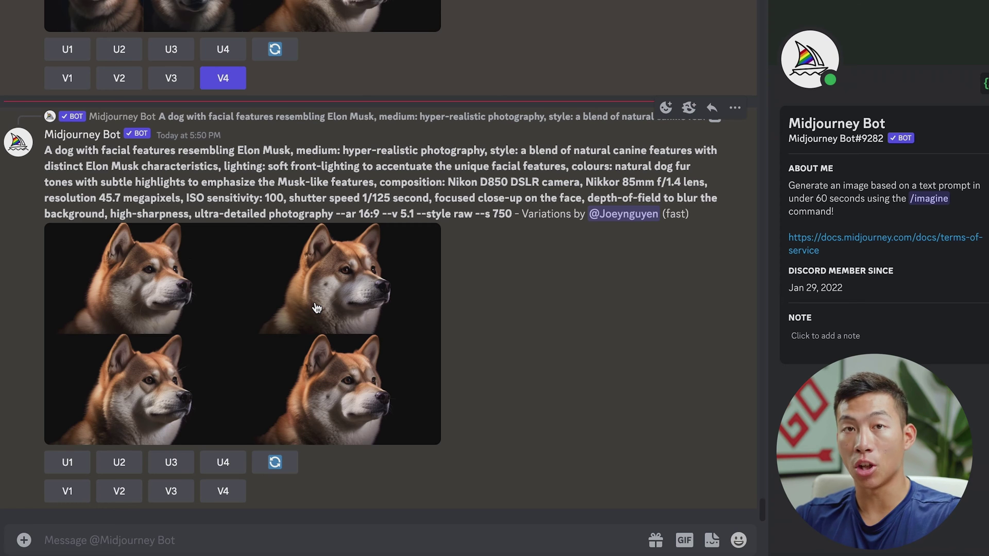
# - Screenshot the top-left dog from the enlarged variation grid and send it to the bot
pyautogui.click(273, 348)
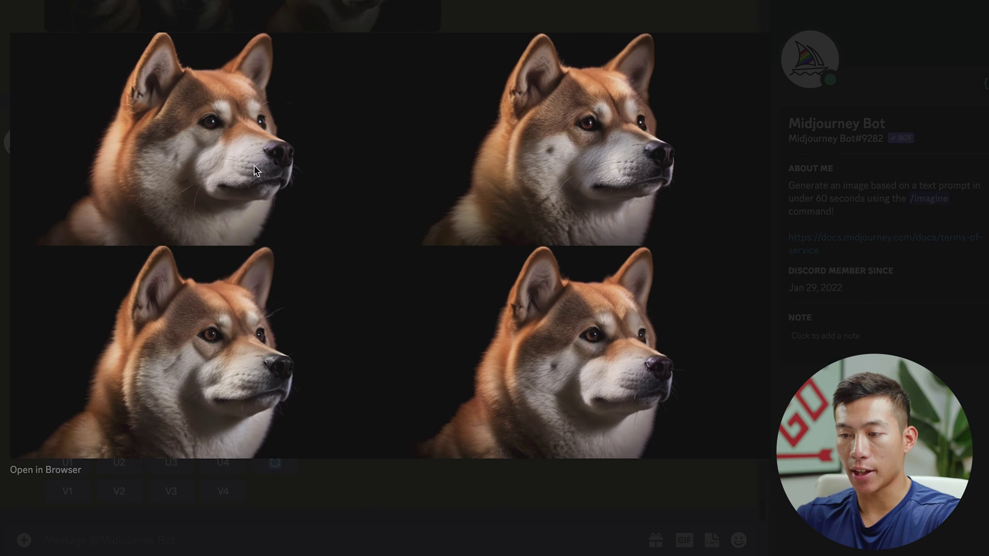
pyautogui.press('super+shift+4')
pyautogui.moveTo(205, 139); pyautogui.dragTo(377, 256)
pyautogui.press('super+v')
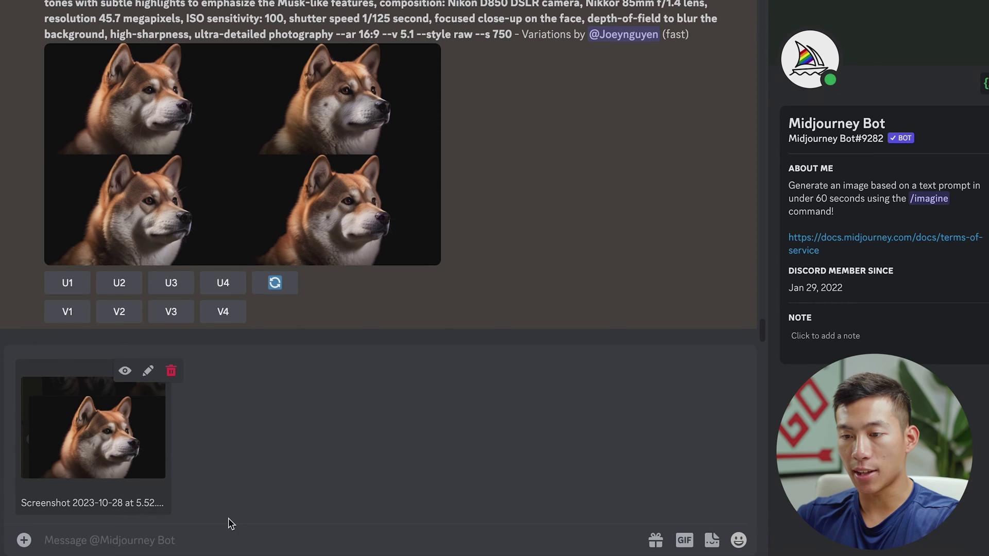
pyautogui.press('Return')
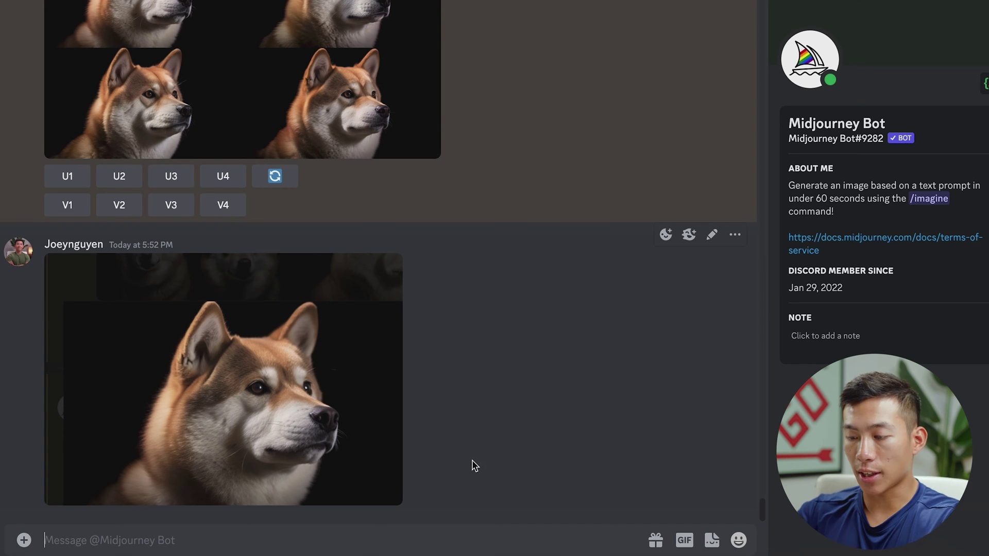
# - Queue an image prompt combining the posted dog image's link with the celebrity placed in the background
pyautogui.write('/prompt')
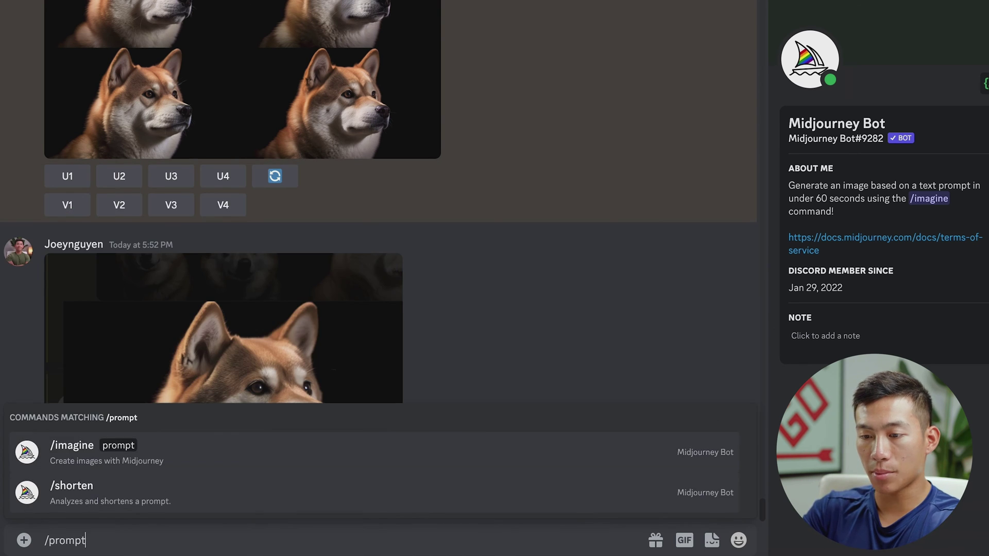
pyautogui.press('Return')
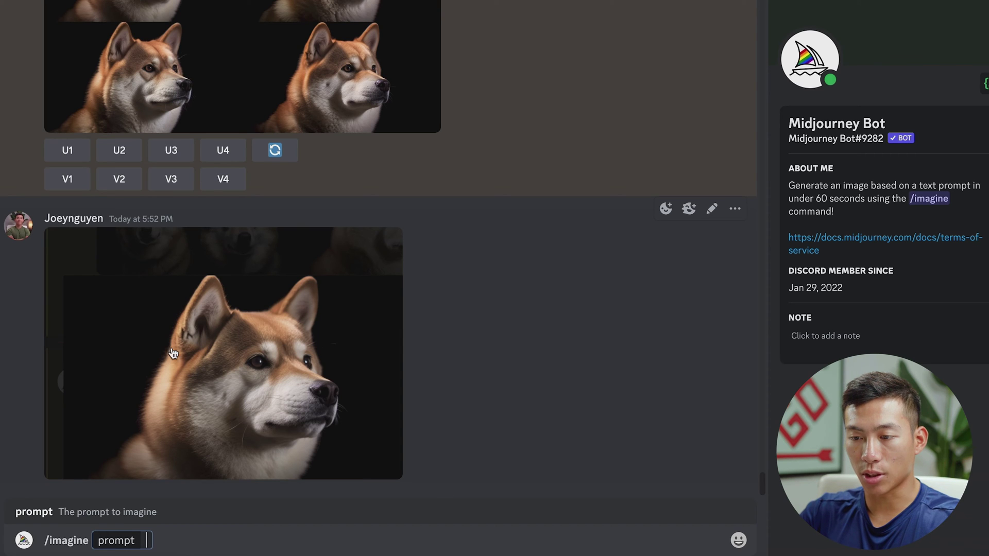
pyautogui.moveTo(175, 375); pyautogui.dragTo(150, 541)
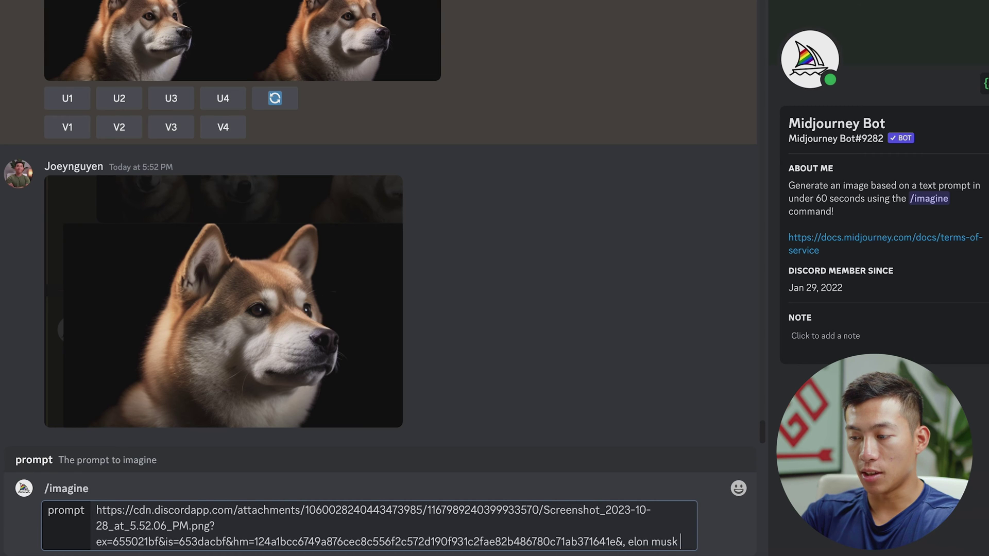
pyautogui.write('in the background')
pyautogui.press('Return')
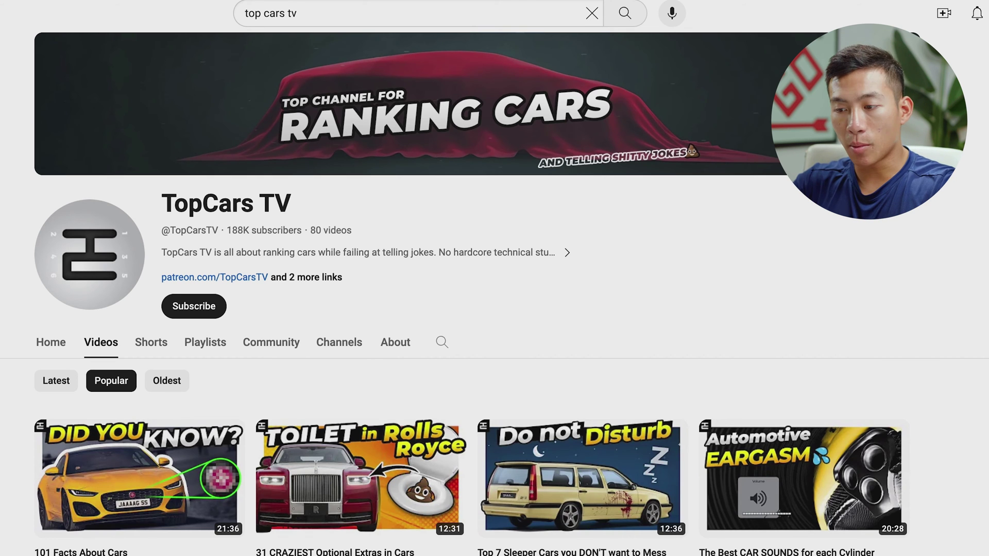
# - Scroll through the TopCars TV channel's popular car thumbnails
pyautogui.scroll(-9, 494, 309)
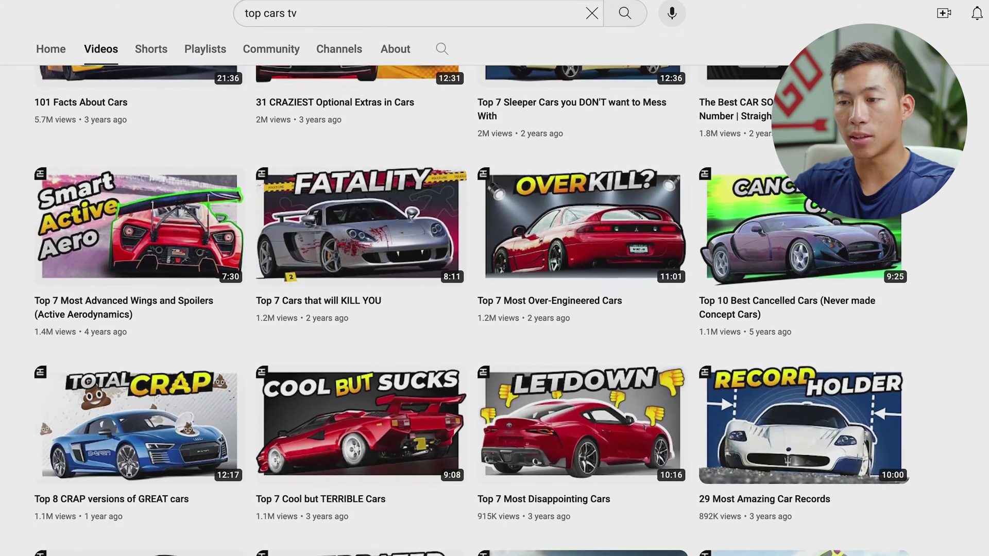
pyautogui.scroll(3, 570, 417)
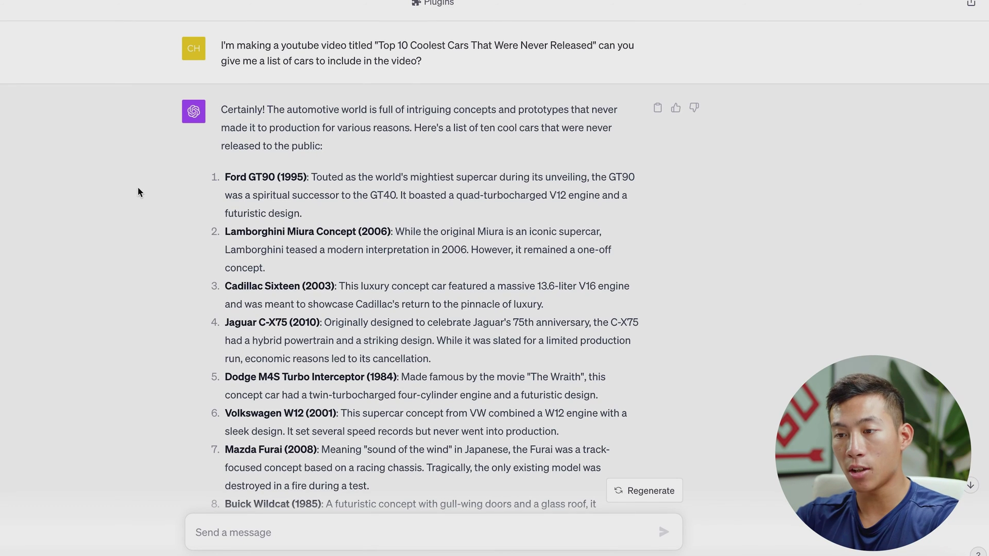
# - Highlight the 'Ford GT90 (1995)' title at the top of the never-released cars list
pyautogui.scroll(-5, 138, 188)
pyautogui.scroll(3, 138, 188)
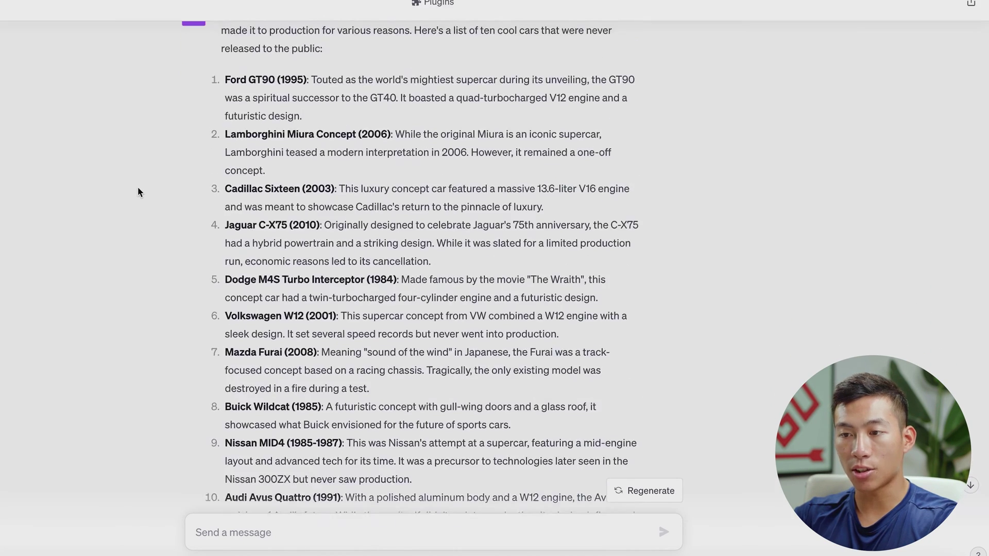
pyautogui.scroll(3, 138, 188)
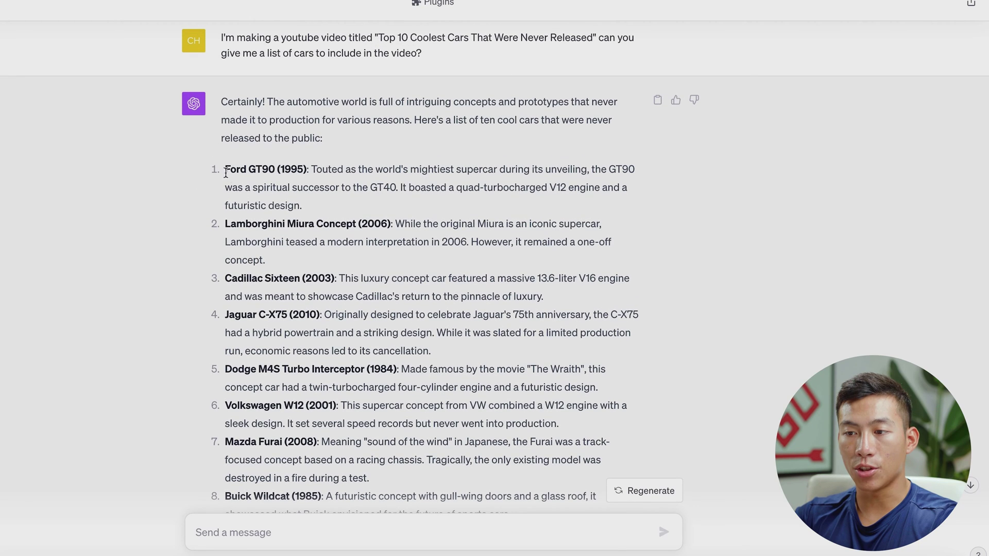
pyautogui.moveTo(225, 172); pyautogui.dragTo(305, 171)
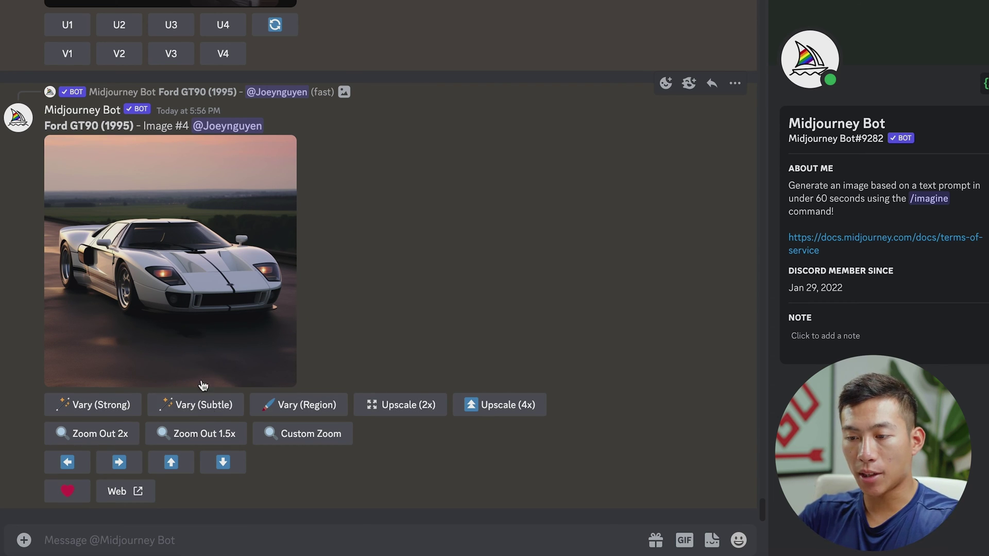
# - Zoom the upscaled Ford GT90 image out 1.5x and open the result on the Midjourney website
pyautogui.click(207, 441)
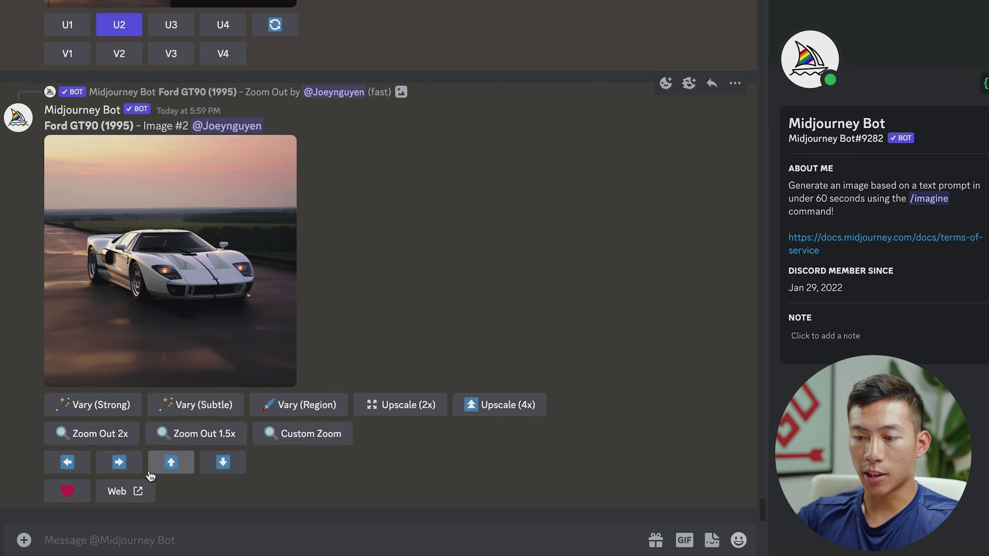
pyautogui.click(139, 496)
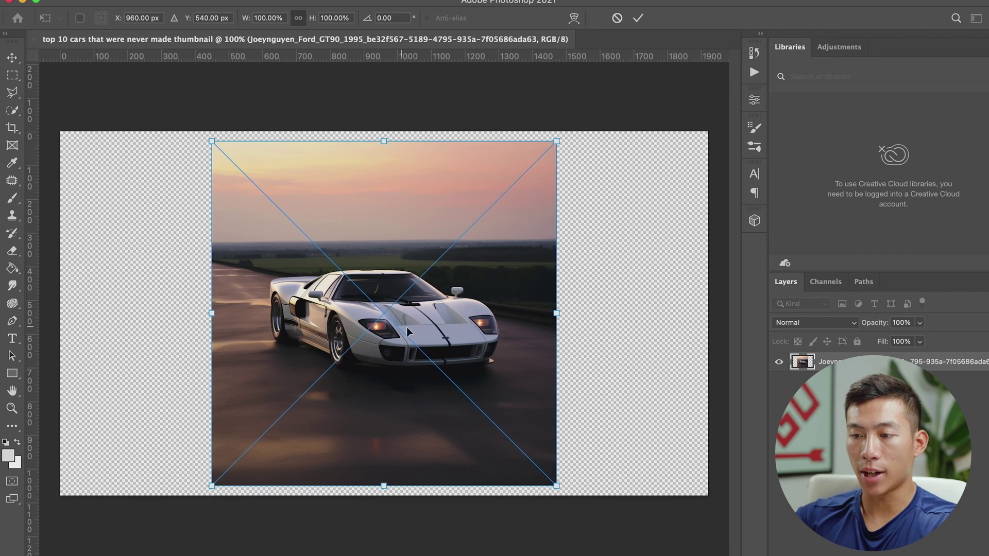
# - Drag the Ford GT90 image's corner until it covers the entire thumbnail canvas
pyautogui.moveTo(556, 485); pyautogui.dragTo(742, 531)
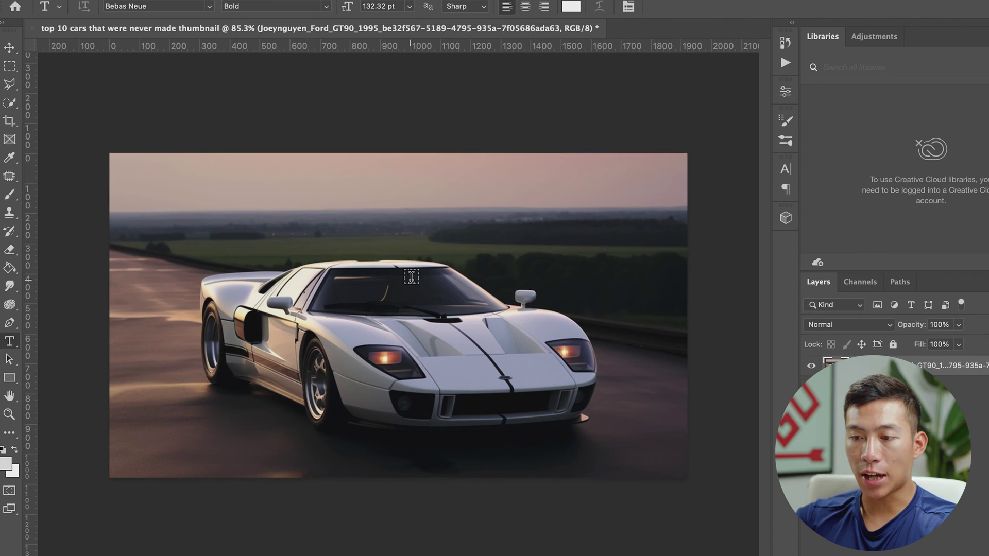
pyautogui.scroll(2, 412, 276)
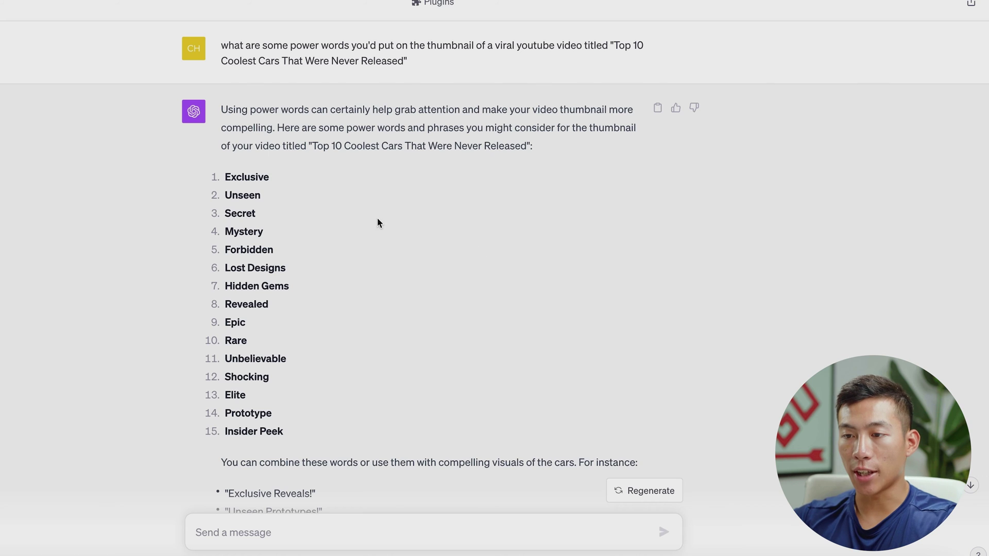
# - Scroll ChatGPT's fifteen power words and select 'Hidden Gems' in item 7
pyautogui.scroll(-2, 371, 216)
pyautogui.scroll(2, 253, 235)
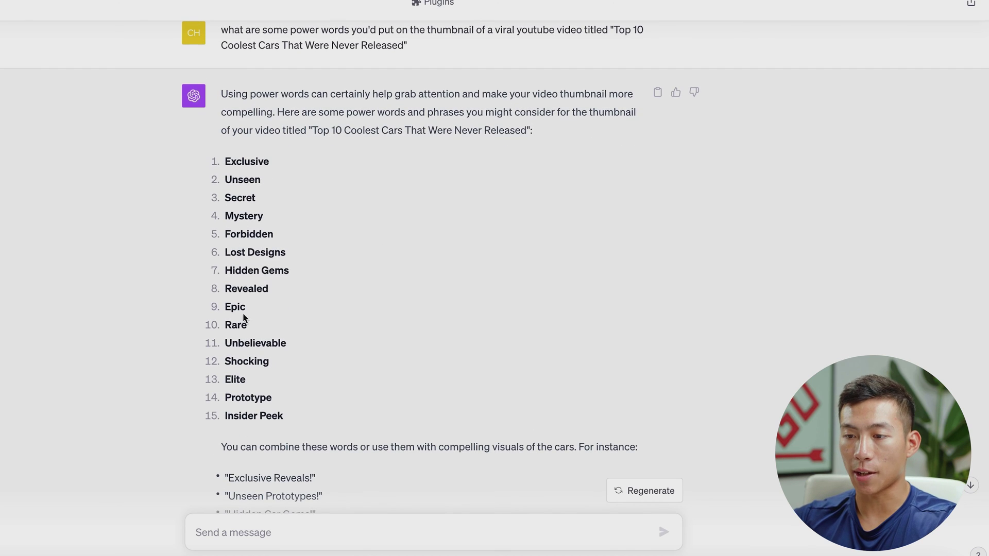
pyautogui.moveTo(304, 279); pyautogui.dragTo(233, 276)
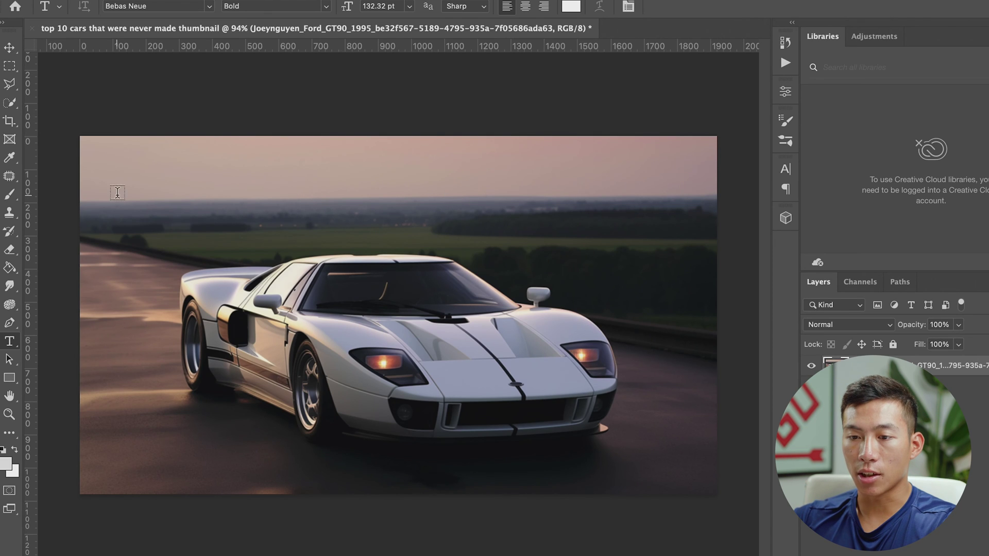
# - Add 'hidden gem' text in the sky and scale it across the top
pyautogui.click(351, 182)
pyautogui.write('hidden gem')
pyautogui.hotkey('ctrl', 'Return')
pyautogui.hotkey('ctrl', 't')
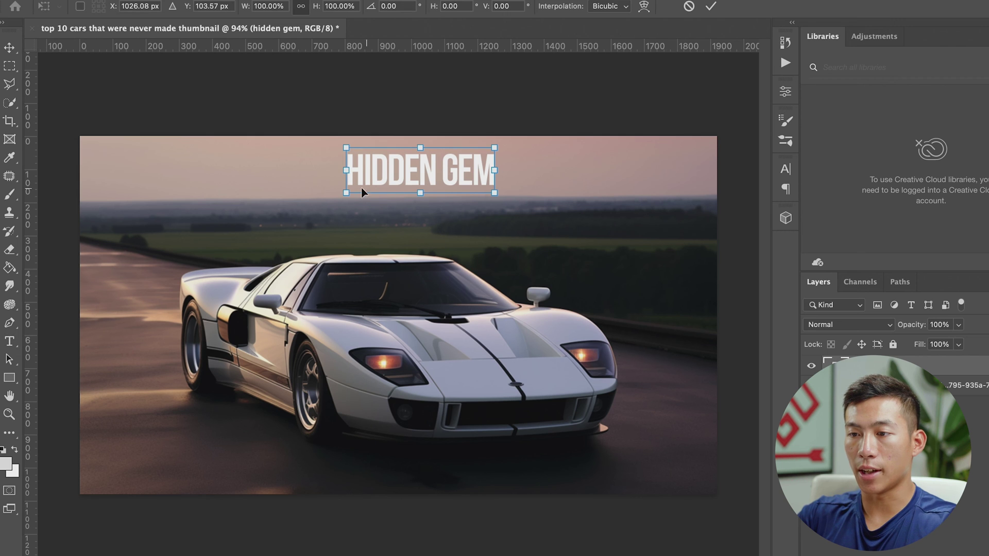
pyautogui.moveTo(347, 191); pyautogui.dragTo(231, 221)
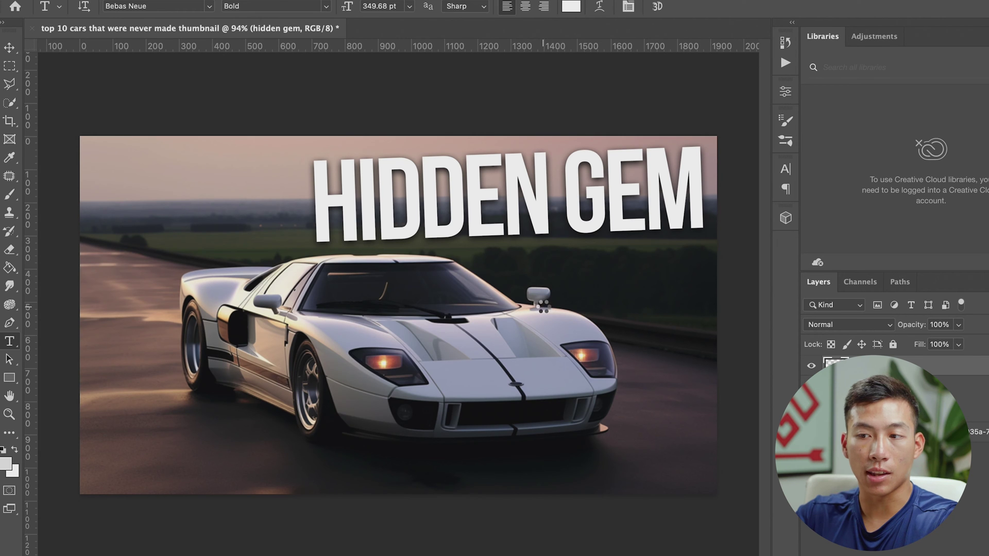
# - Place the red arrow beside the car's front, then highlight the Prototype and Forbidden suggestions
pyautogui.moveTo(610, 274); pyautogui.dragTo(624, 279)
pyautogui.press('Return')
pyautogui.press('t')
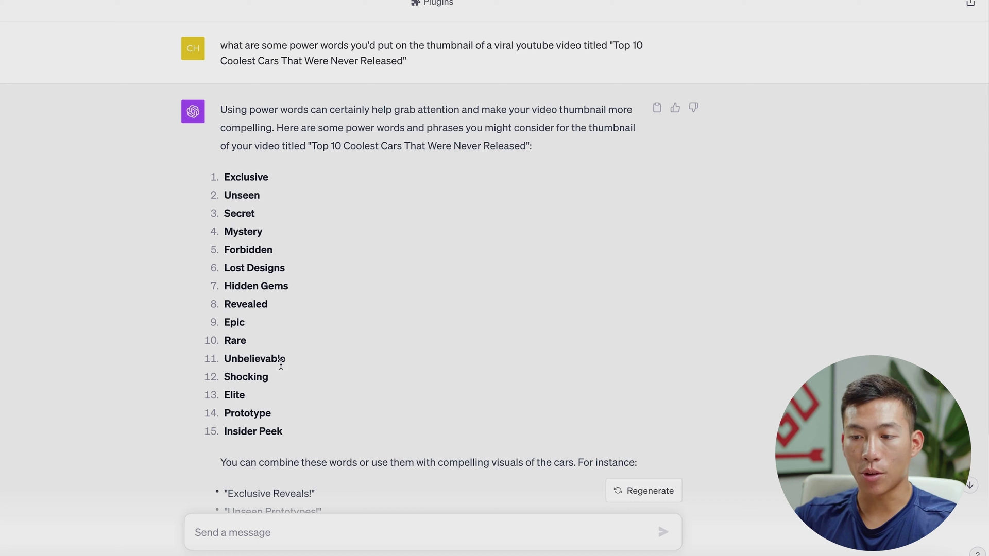
pyautogui.moveTo(281, 415); pyautogui.dragTo(223, 420)
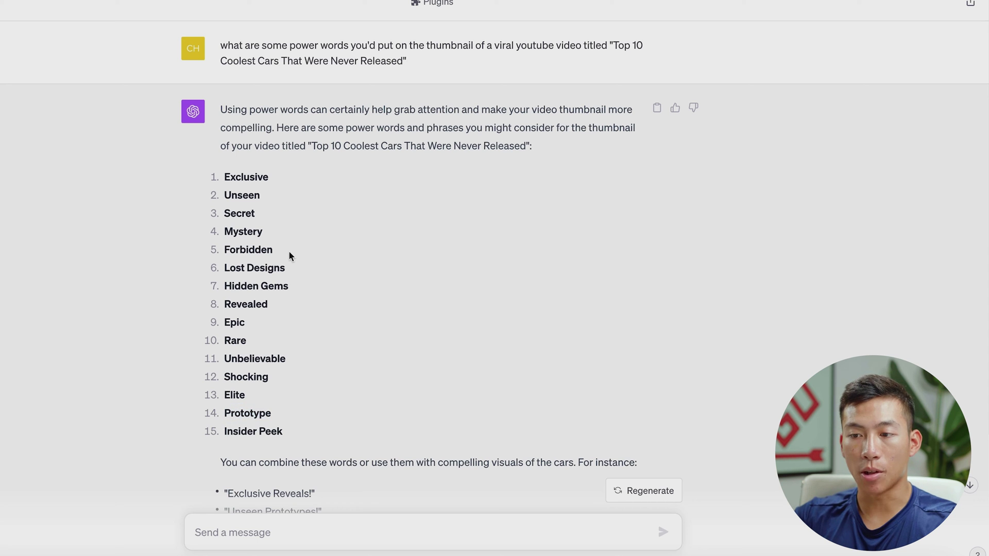
pyautogui.moveTo(289, 256); pyautogui.dragTo(224, 253)
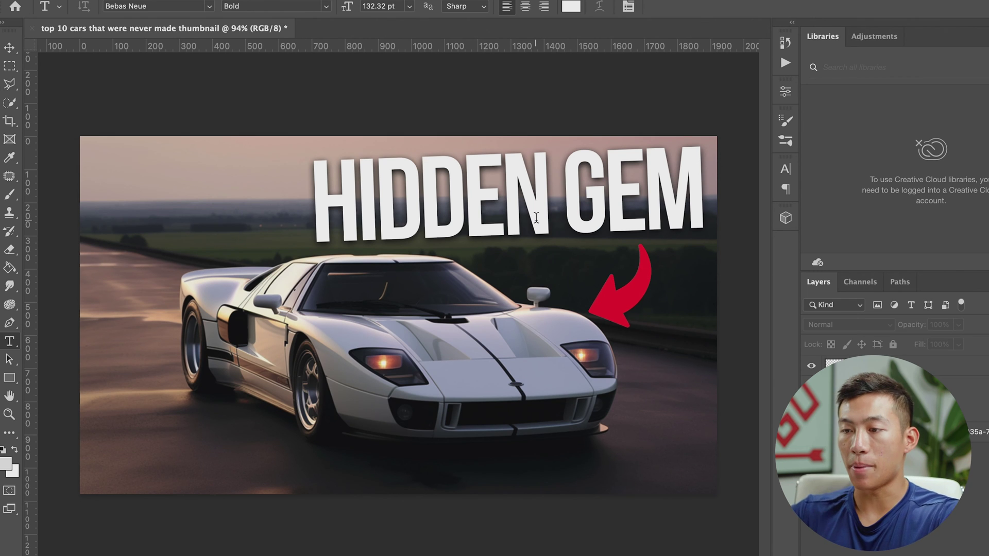
# - Replace the HIDDEN GEM headline text with 'forbidden'
pyautogui.click(495, 205)
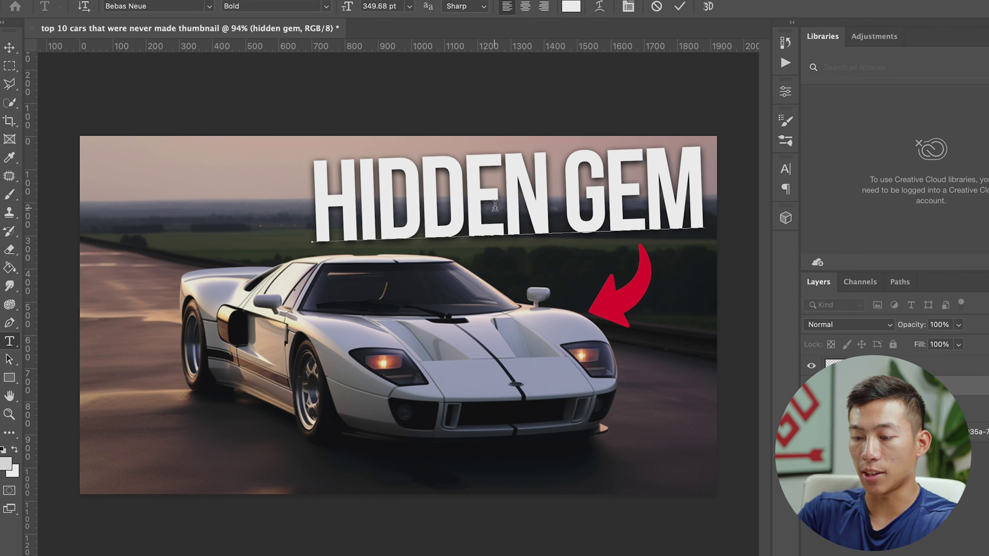
pyautogui.hotkey('ctrl', 'a')
pyautogui.write('forbidden')
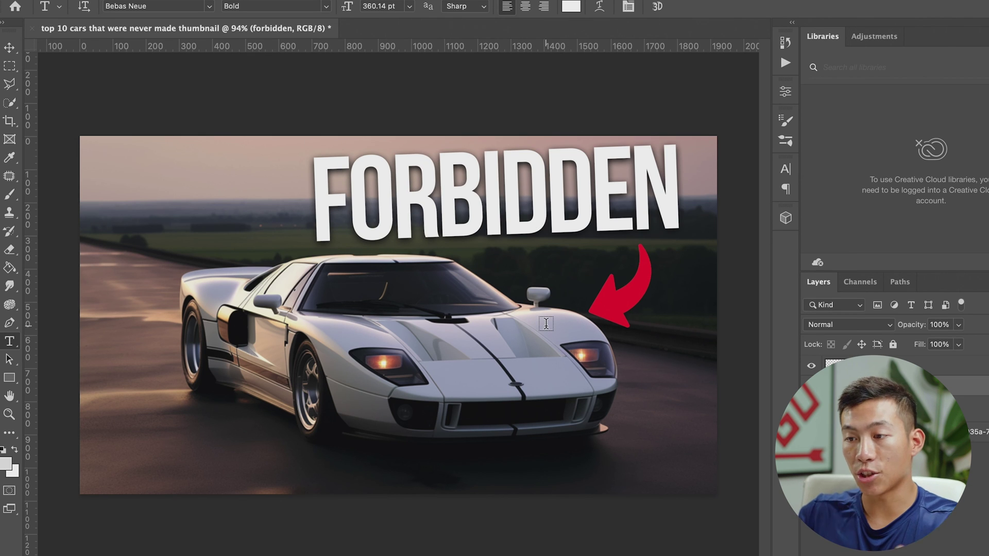